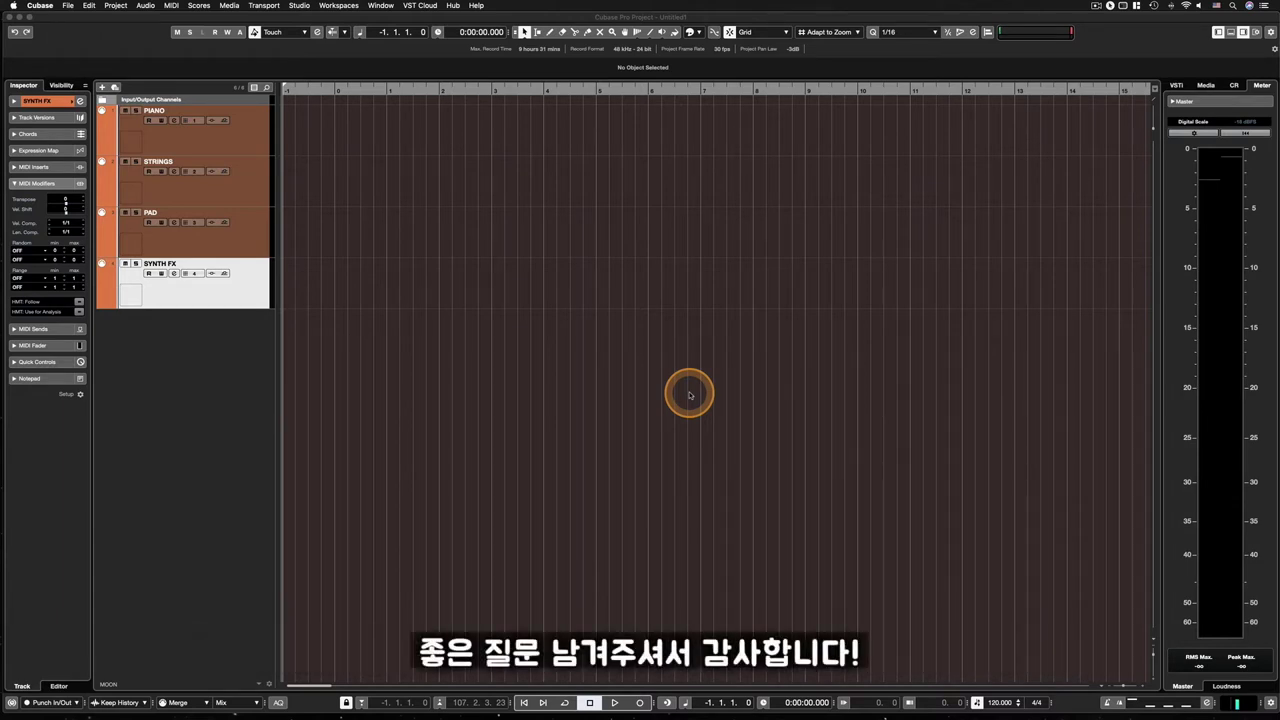
Step: Draw four-bar MIDI parts from bar 1 to bar 5 on the PIANO and STRINGS tracks
click(408, 147)
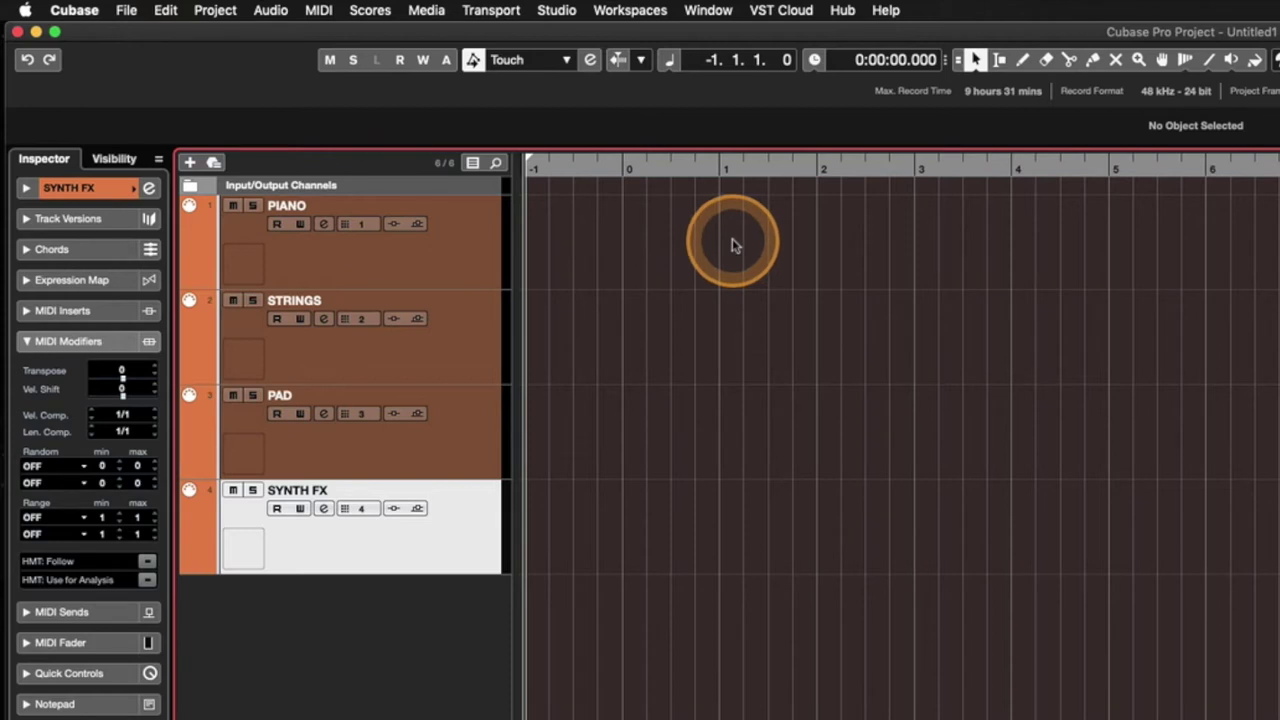
key(8)
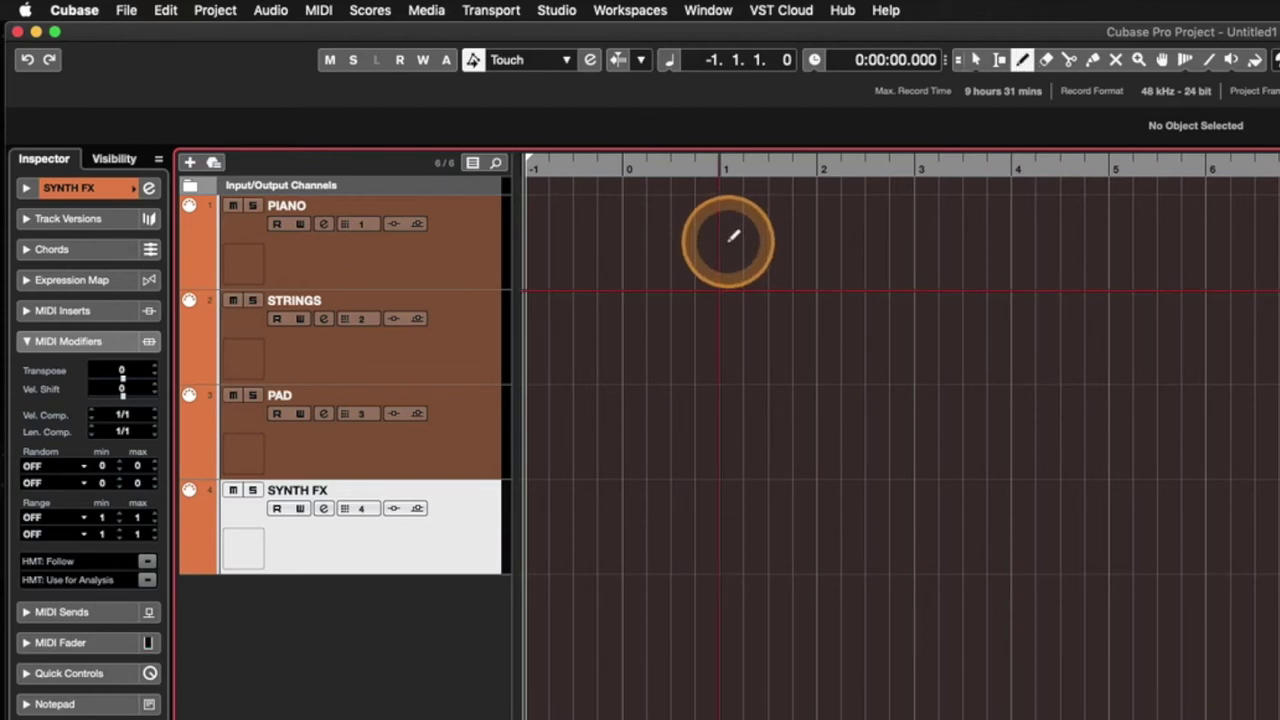
drag(733, 235, 1113, 253)
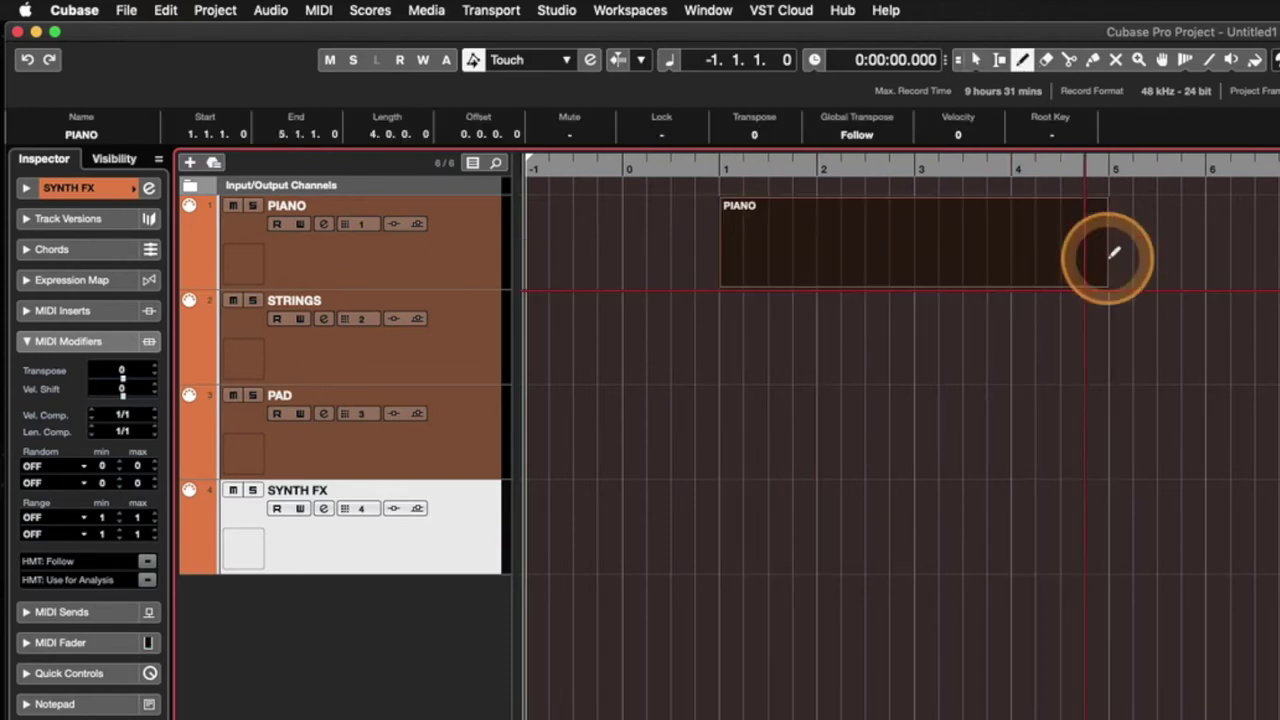
key(1)
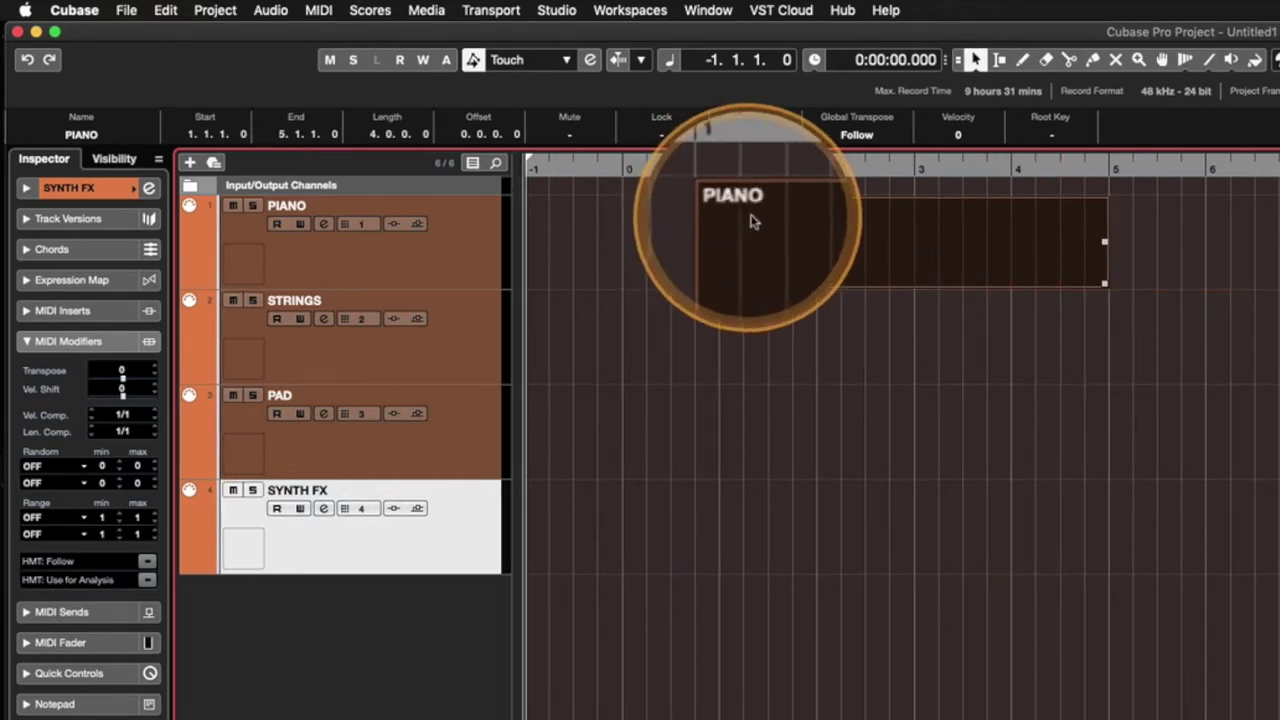
click(757, 348)
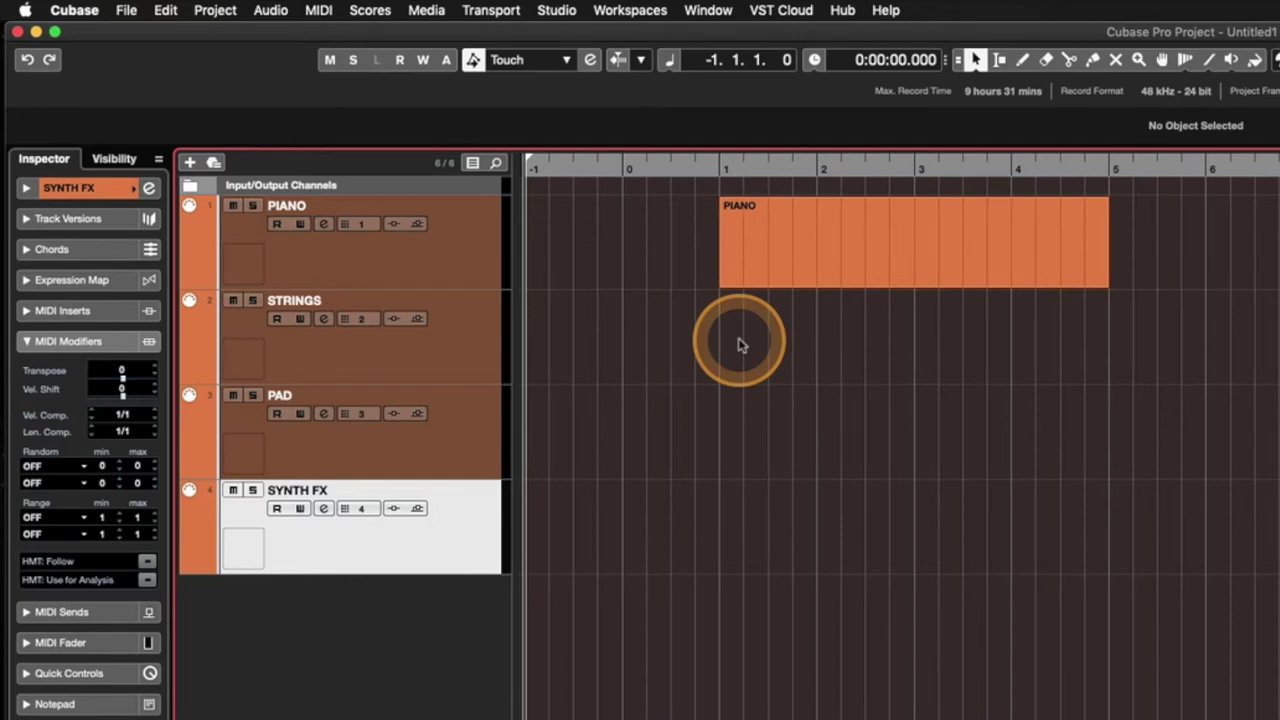
drag(726, 331, 1087, 340)
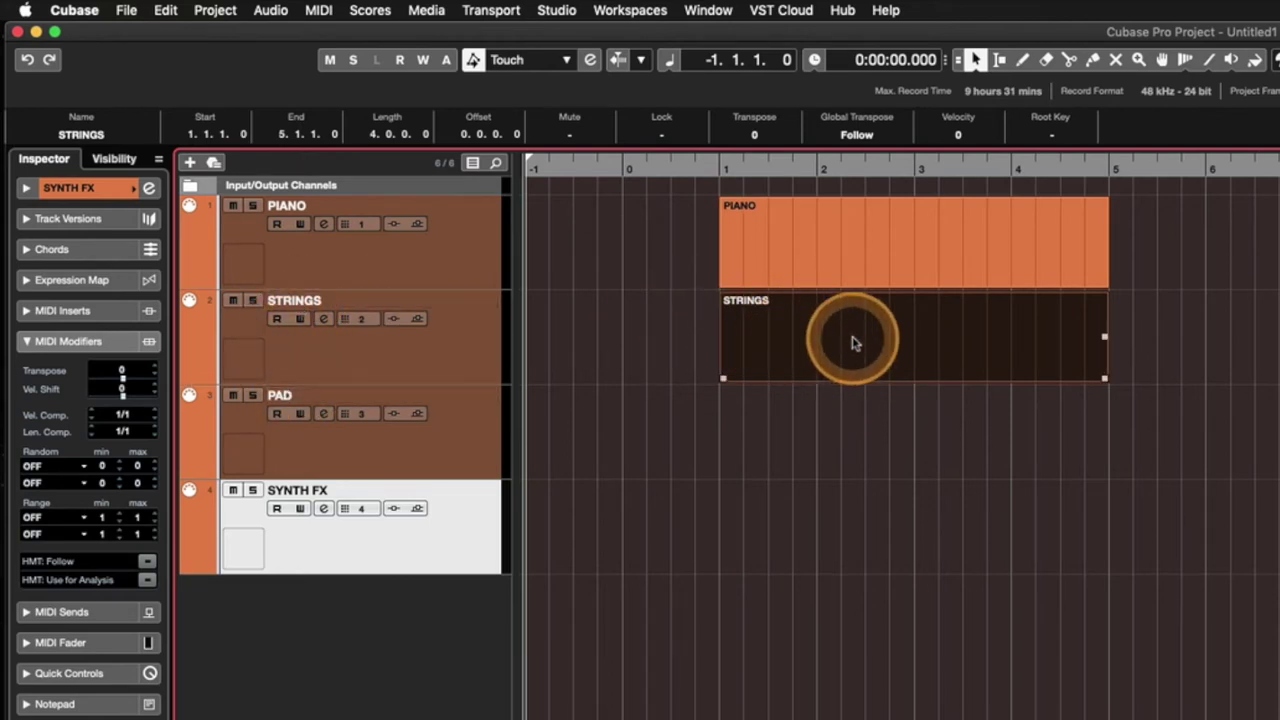
Step: Copy the STRINGS part onto the PAD track at bar 1 and open the window layout setup
drag(872, 338, 871, 404)
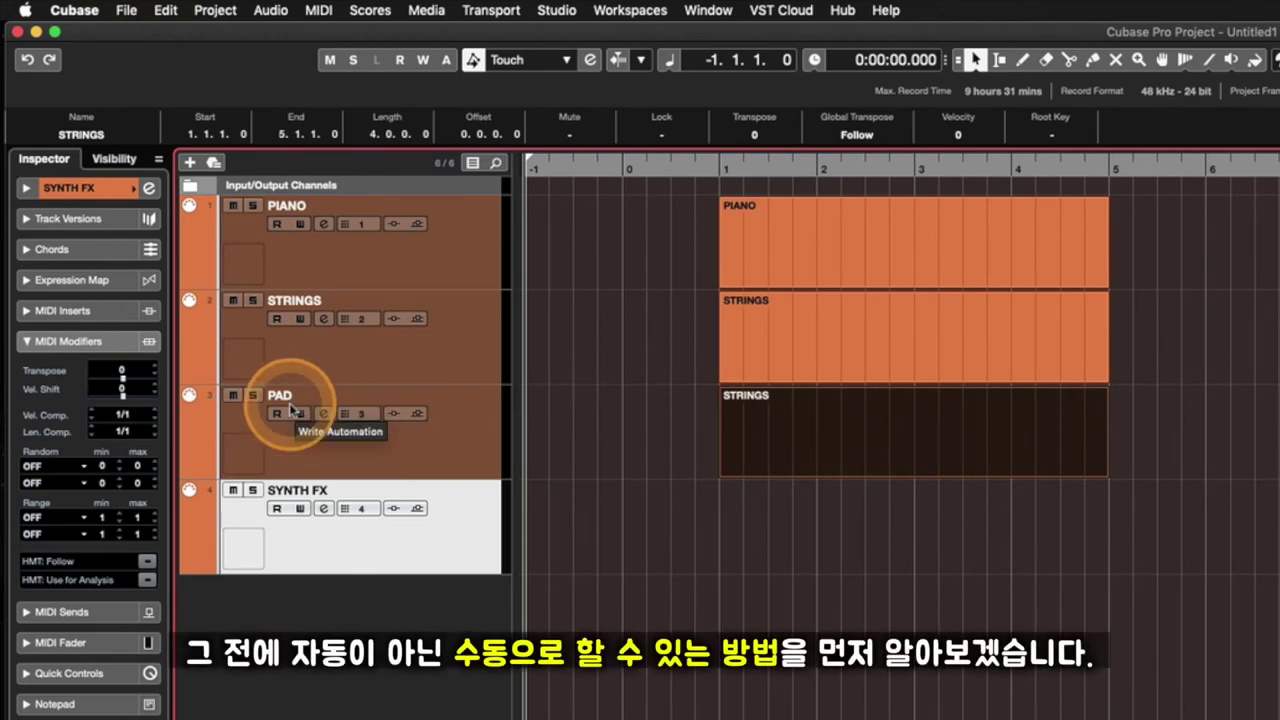
click(750, 422)
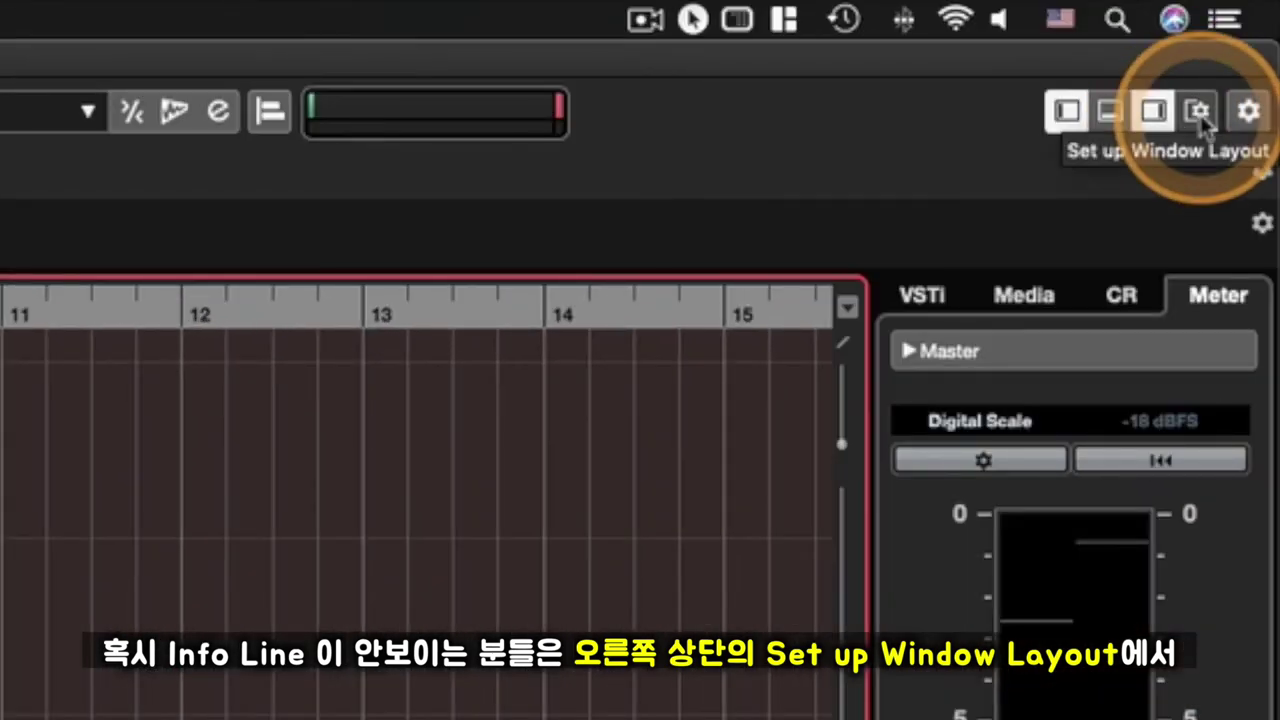
click(1202, 118)
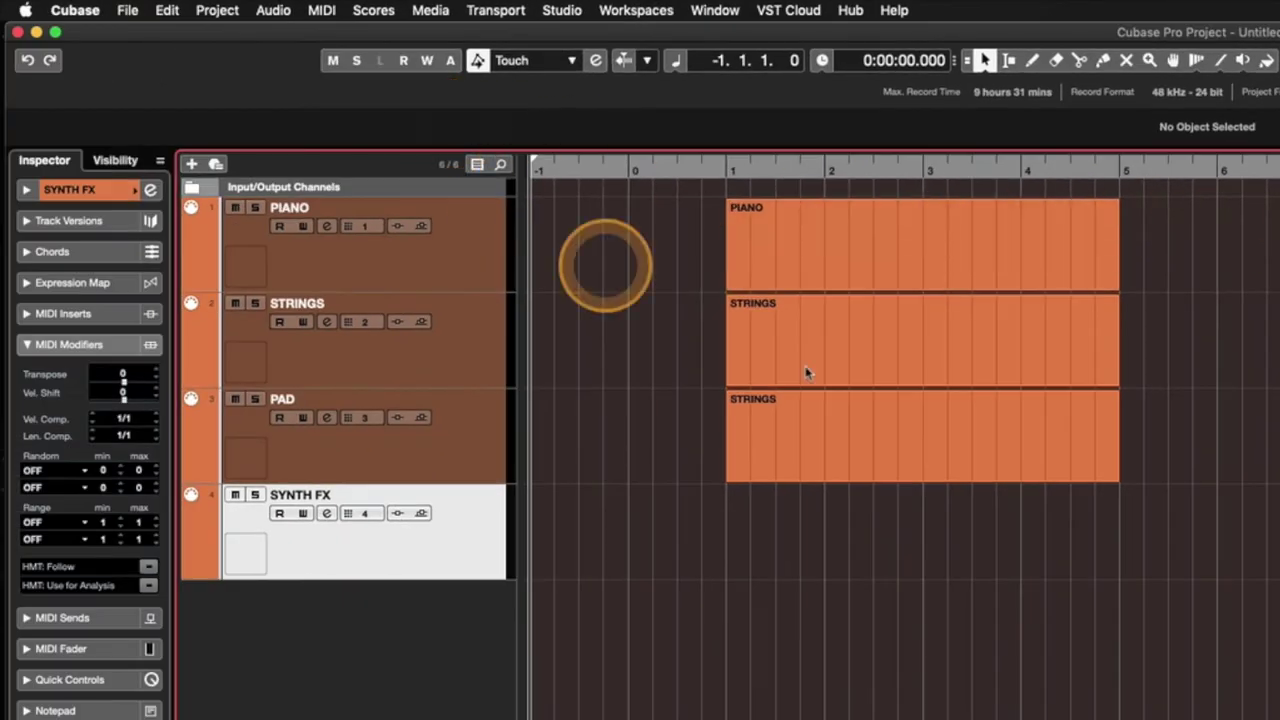
Step: Rename the copied part on the PAD track as PAD in its event information
click(960, 450)
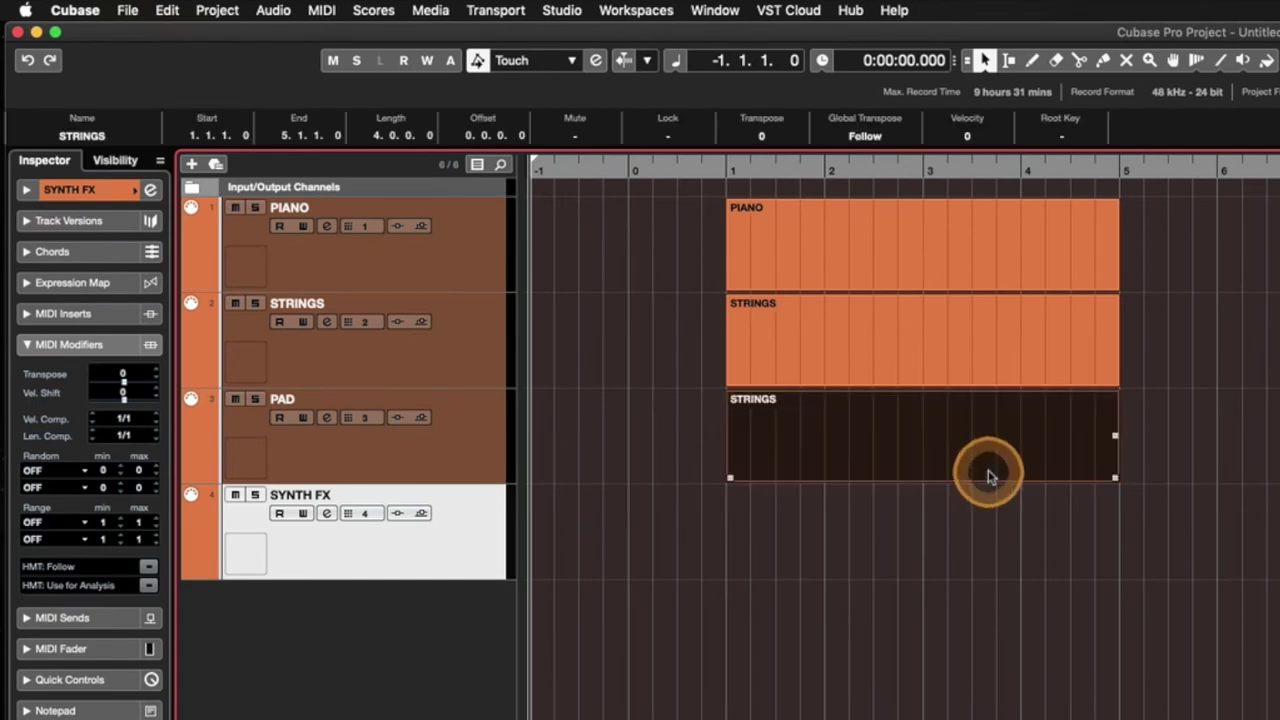
click(82, 135)
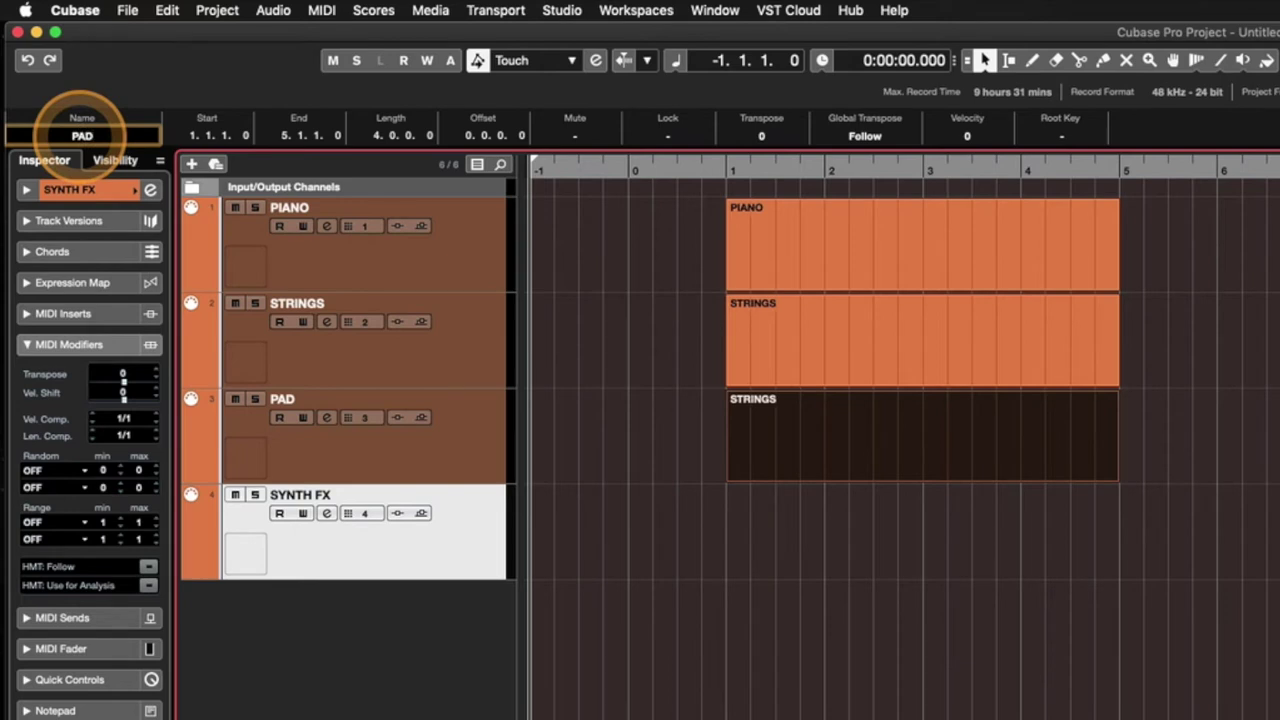
text(PAD)
key(Return)
click(741, 412)
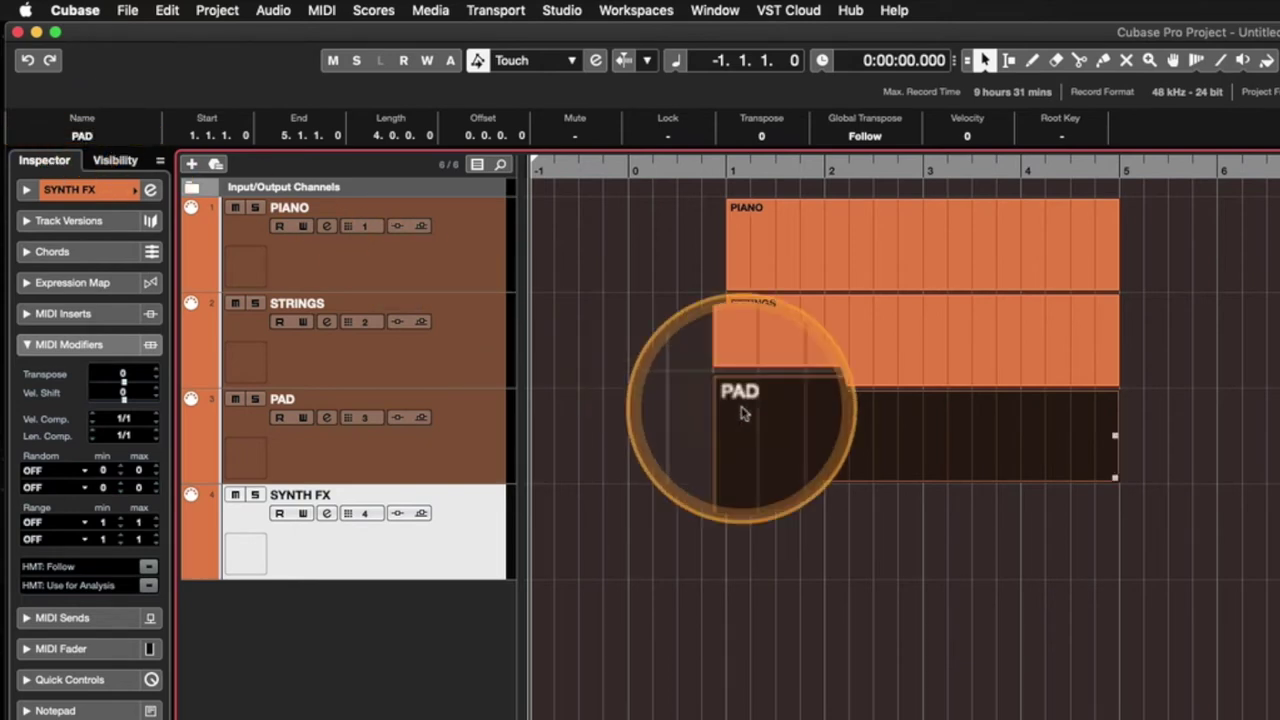
click(748, 411)
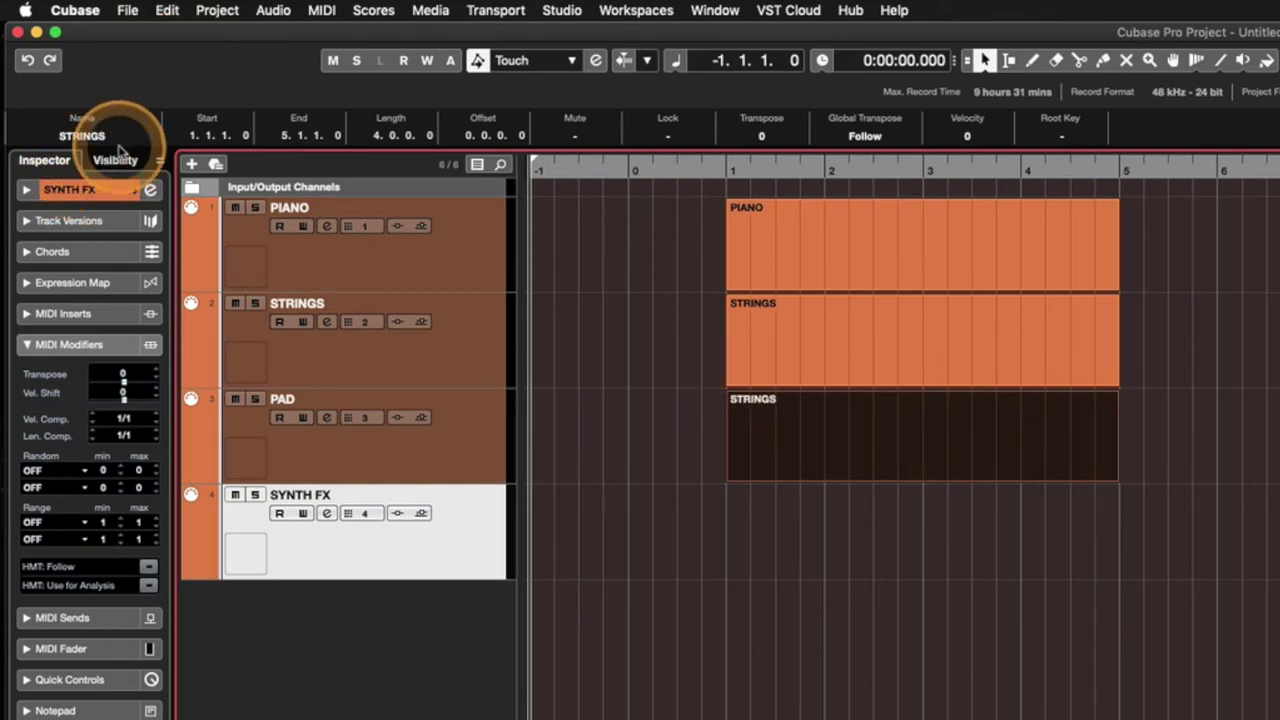
Step: Apply the PAD track's name to the part on that track by re-entering the track name
click(295, 420)
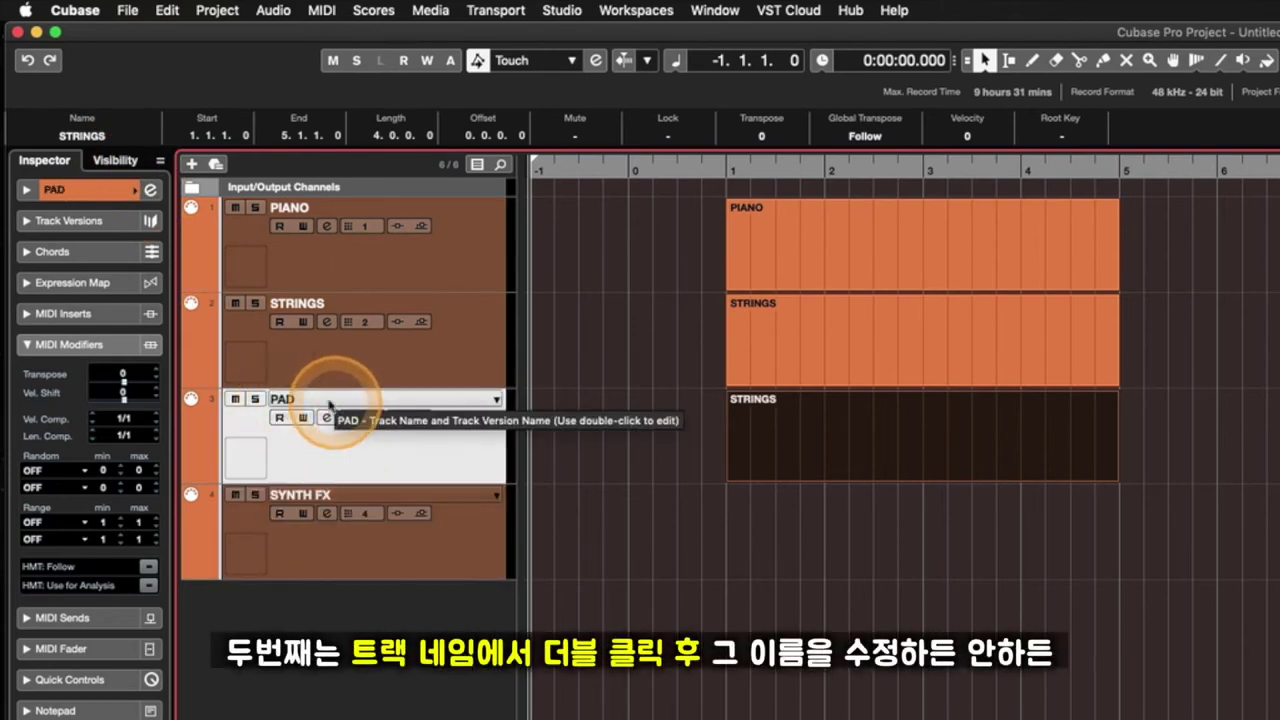
double_click(322, 401)
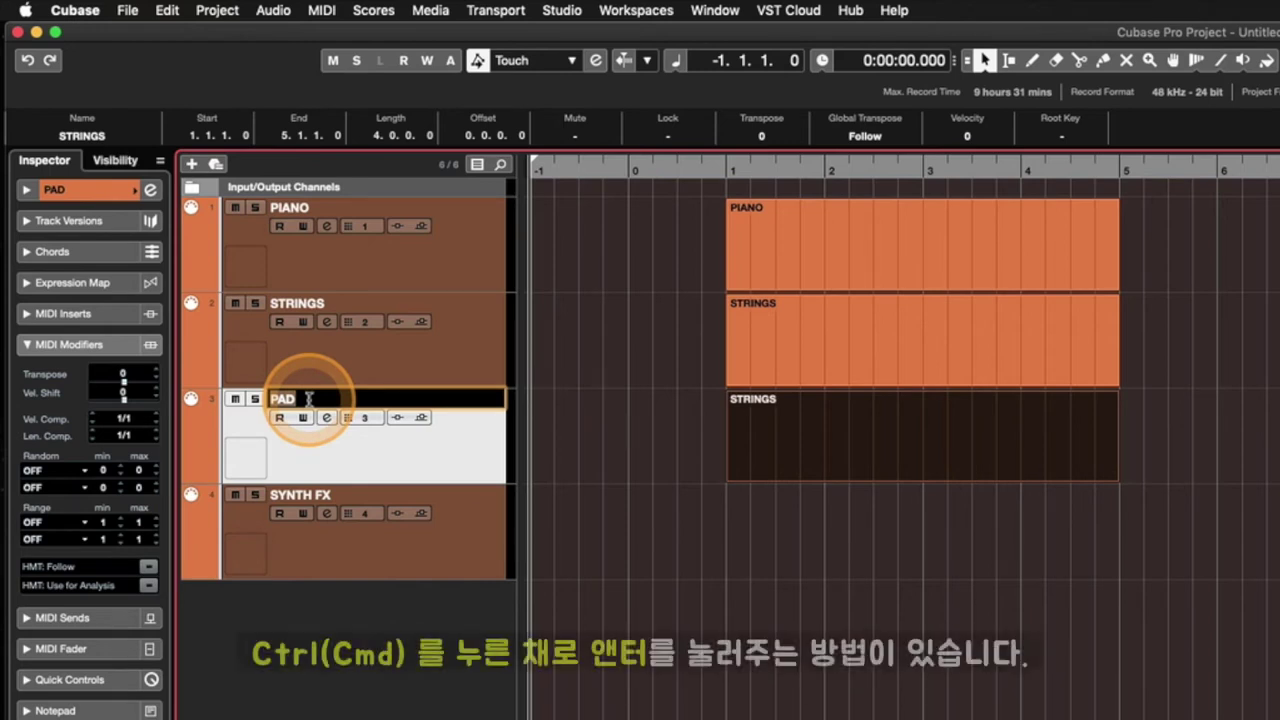
key(super+Return)
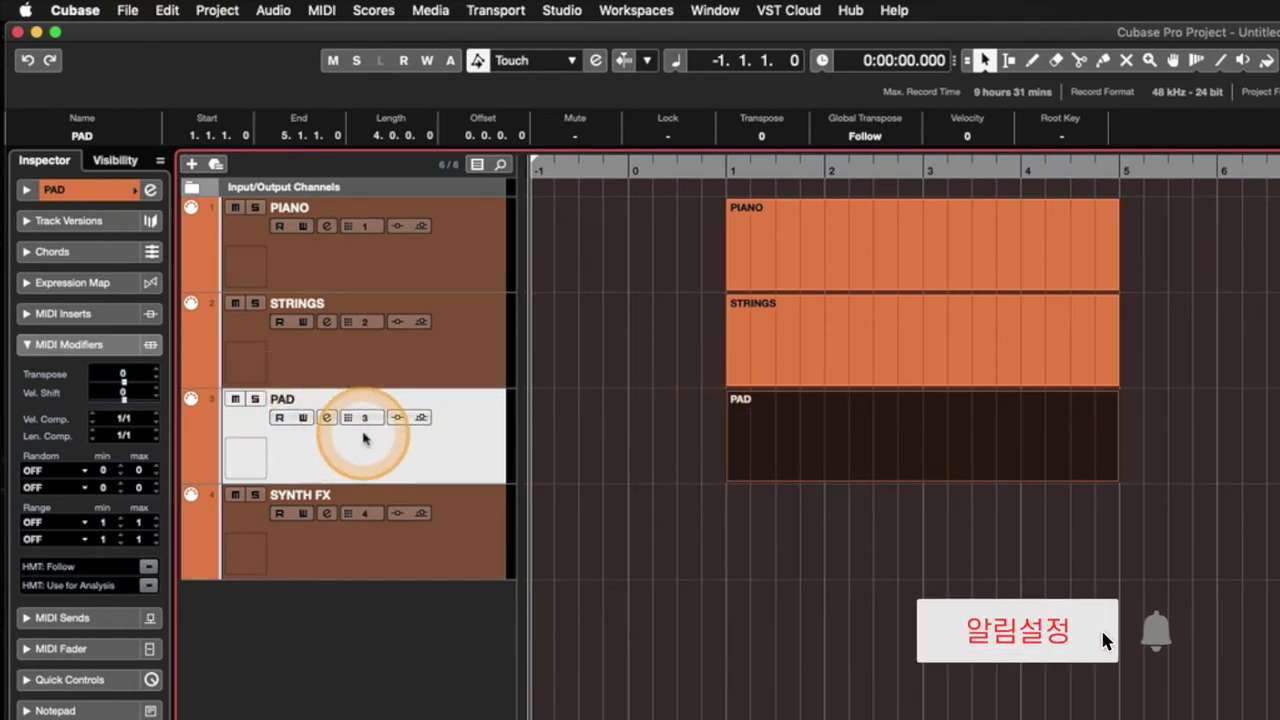
double_click(300, 399)
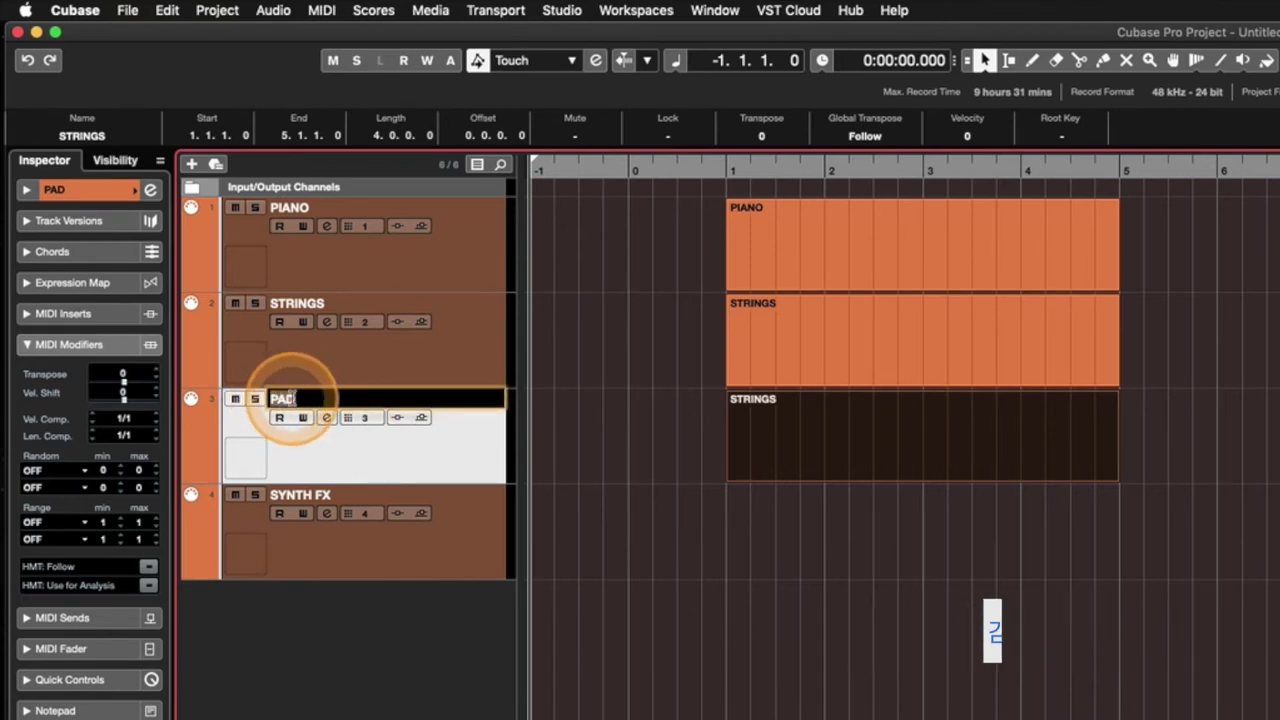
click(300, 398)
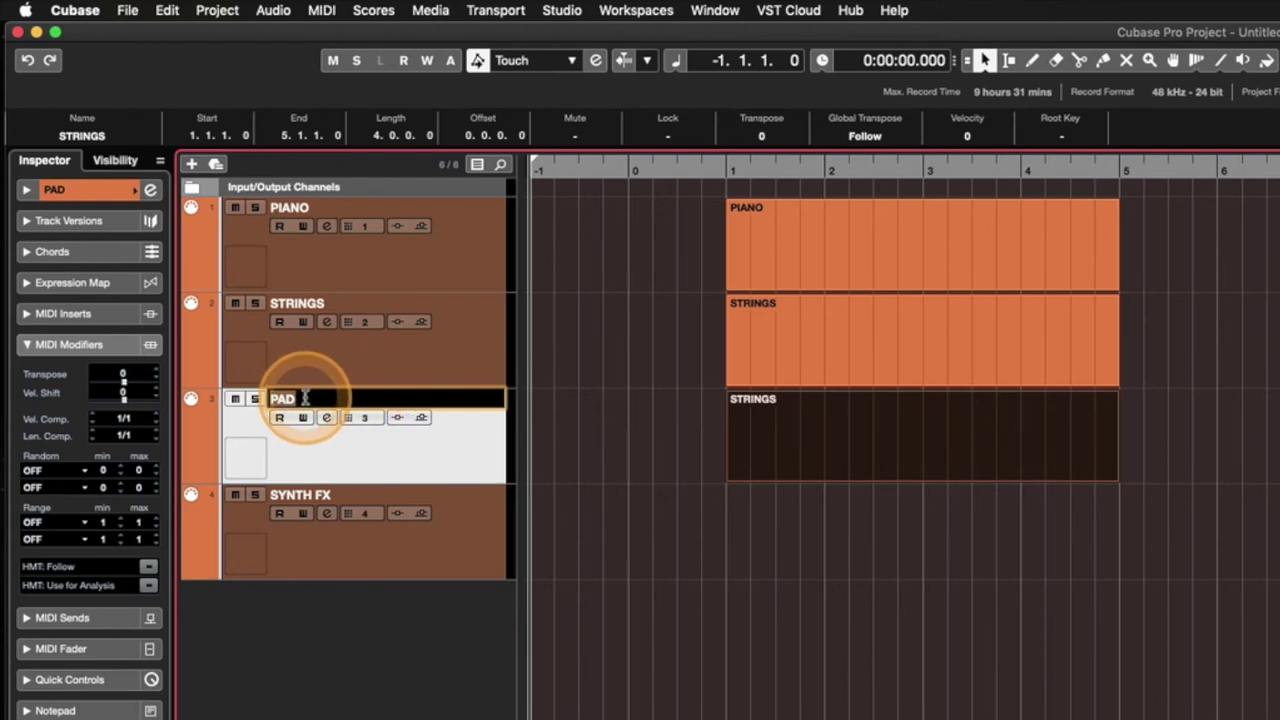
key(Return)
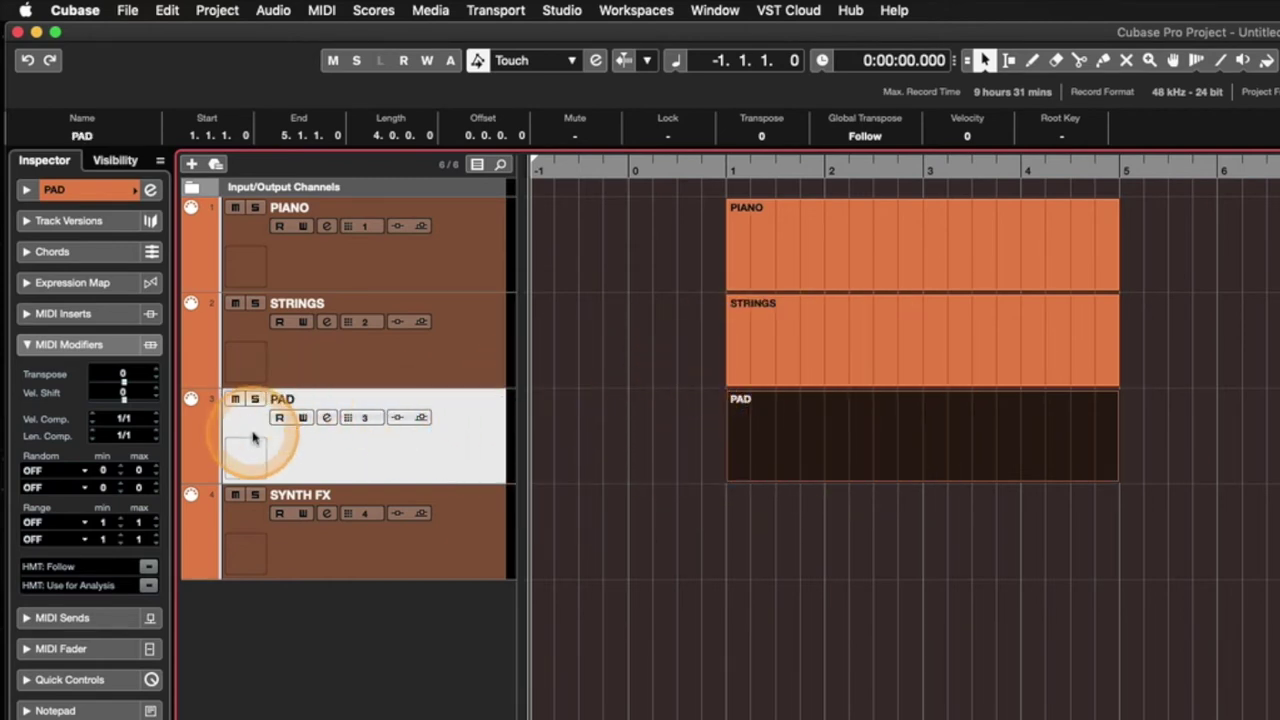
Step: Replace the part on the PAD track with a fresh copy of the STRINGS part at bar 1
drag(850, 540, 830, 452)
key(Delete)
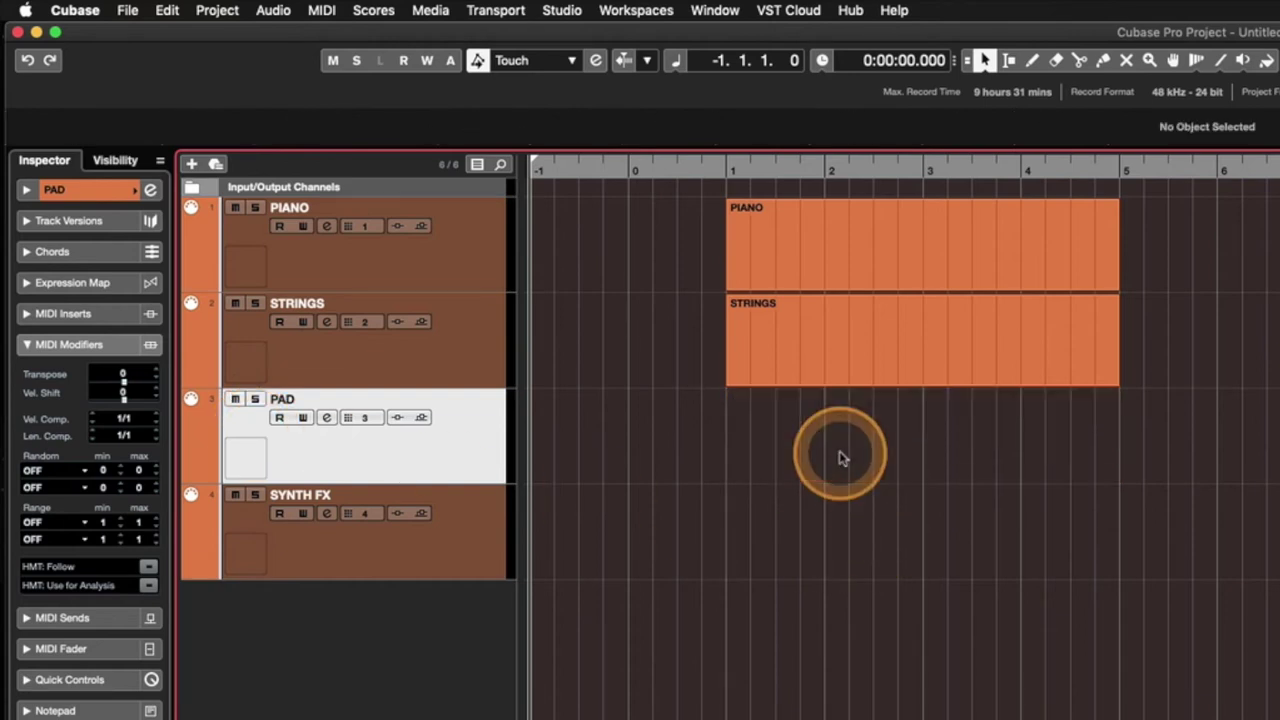
click(836, 355)
drag(837, 345, 800, 428)
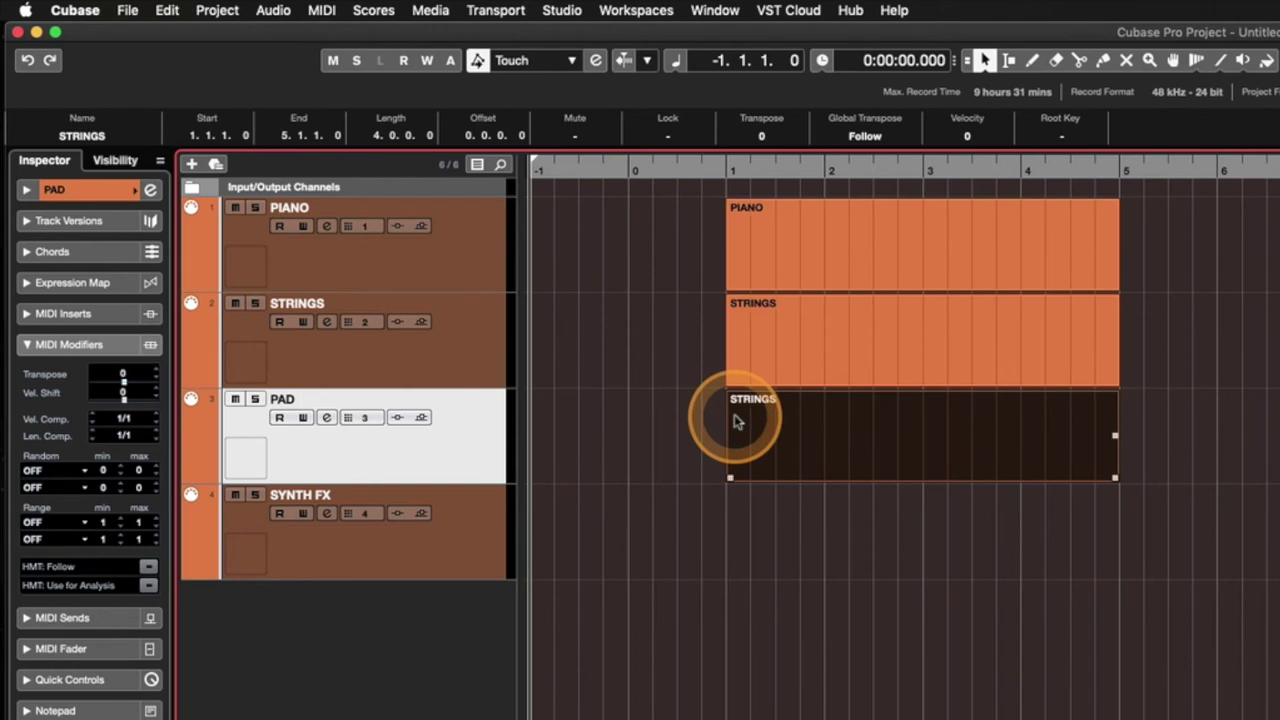
Step: Delete the copied part from the PAD track
click(838, 505)
click(857, 443)
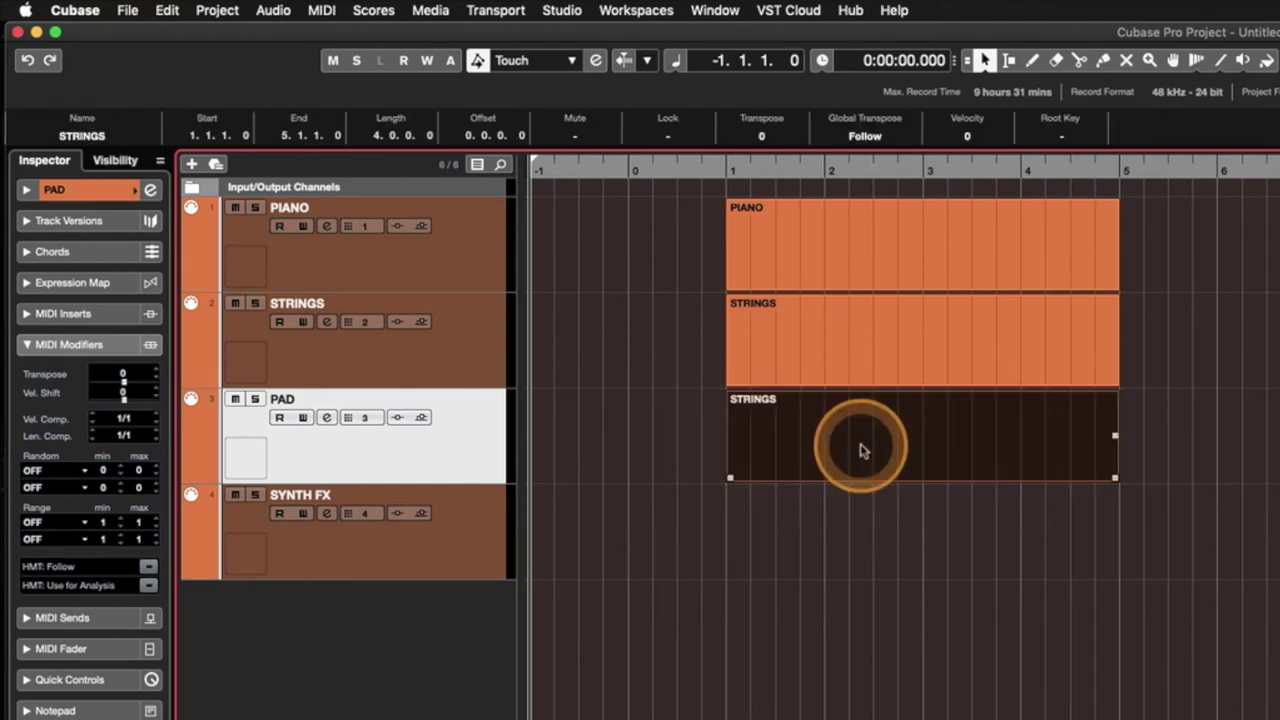
key(Delete)
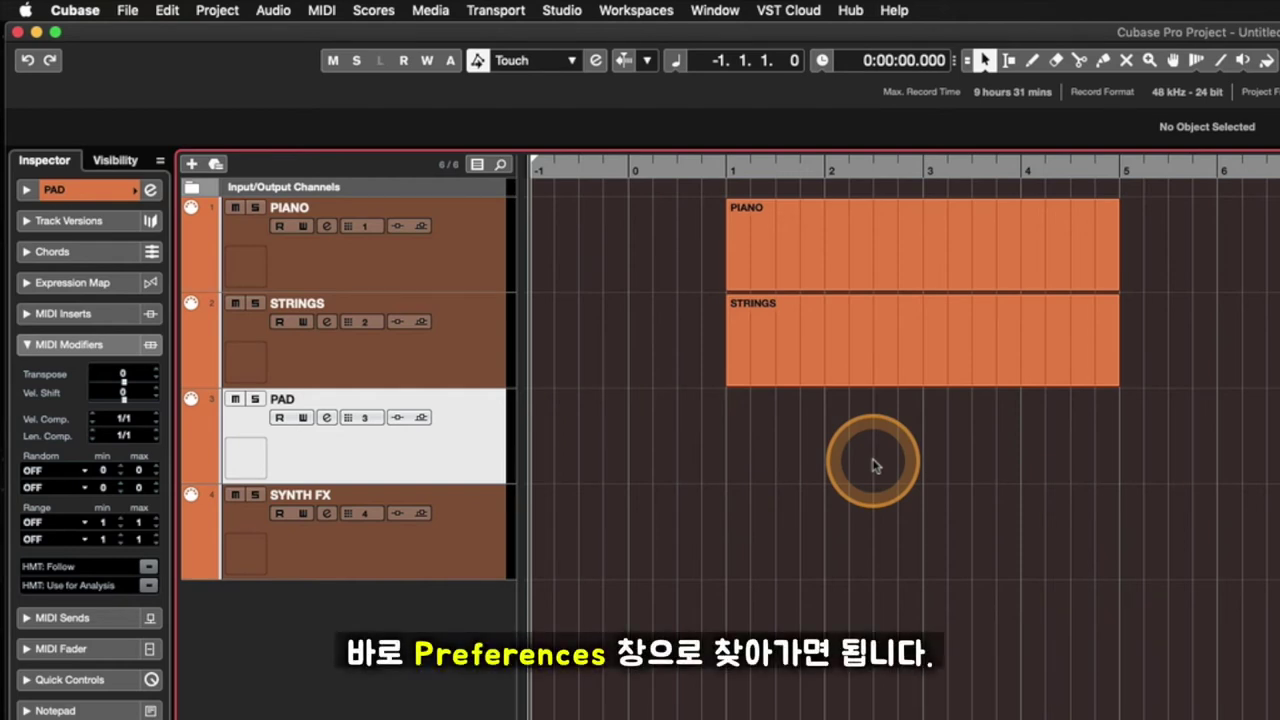
Step: Enable Parts Get Track Names in the Editing preferences
click(128, 12)
mouse_move(75, 10)
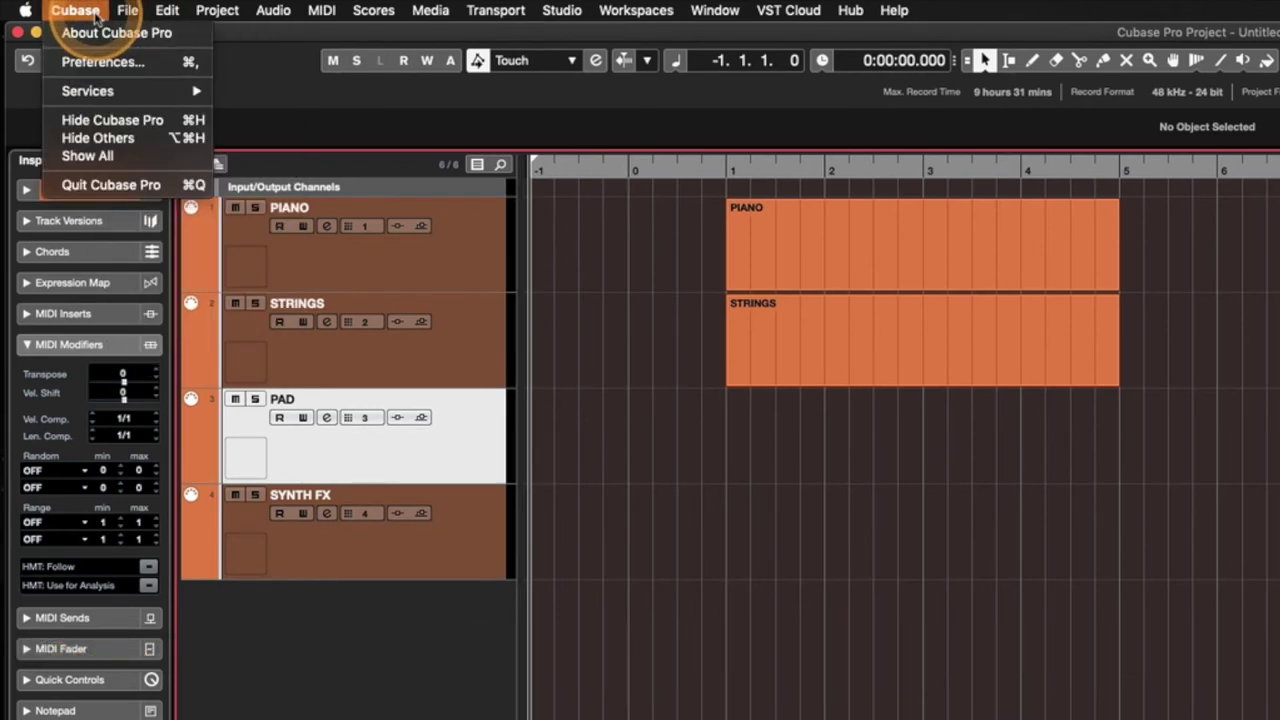
click(85, 64)
drag(497, 209, 715, 222)
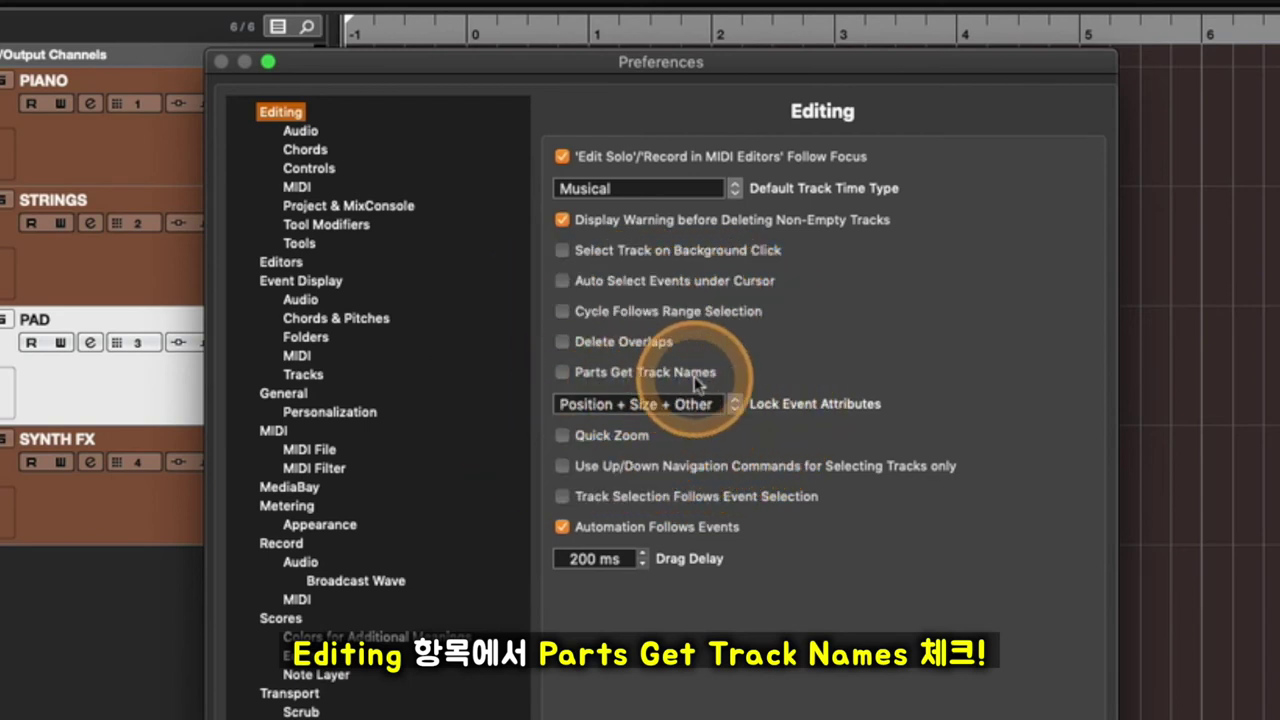
click(563, 373)
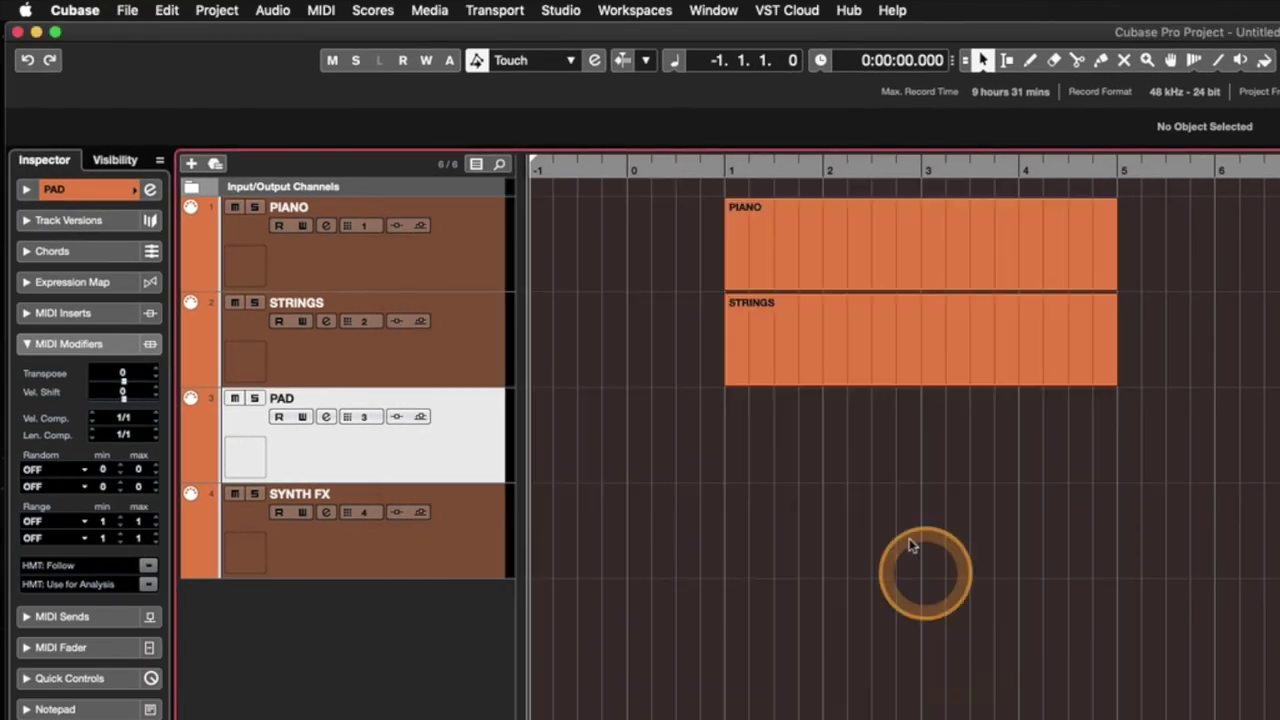
Step: Copy the STRINGS part to bar 1 of the PAD track, and copy that part on to the SYNTH FX track
click(834, 371)
drag(773, 313, 853, 432)
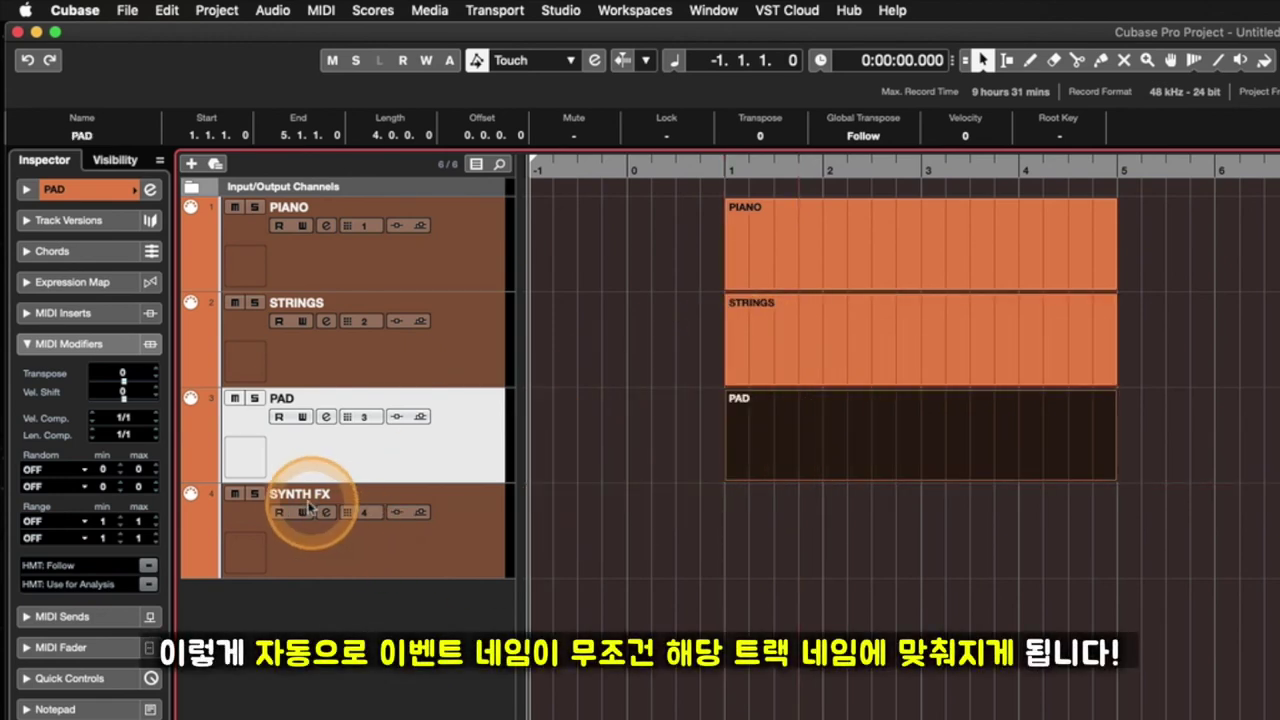
drag(893, 449, 897, 531)
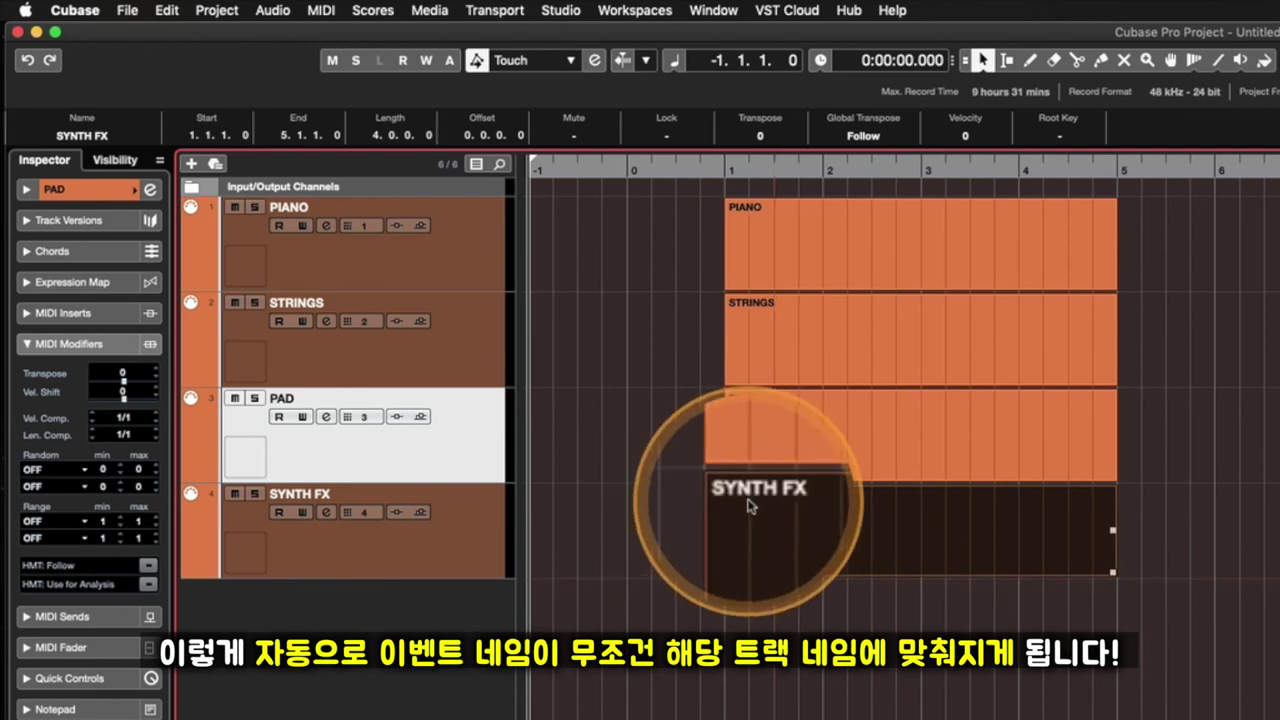
Step: Copy the PIANO part onto the PAD track, starting at position 7.3.1.0, and select the PAD part at bar 1
click(908, 245)
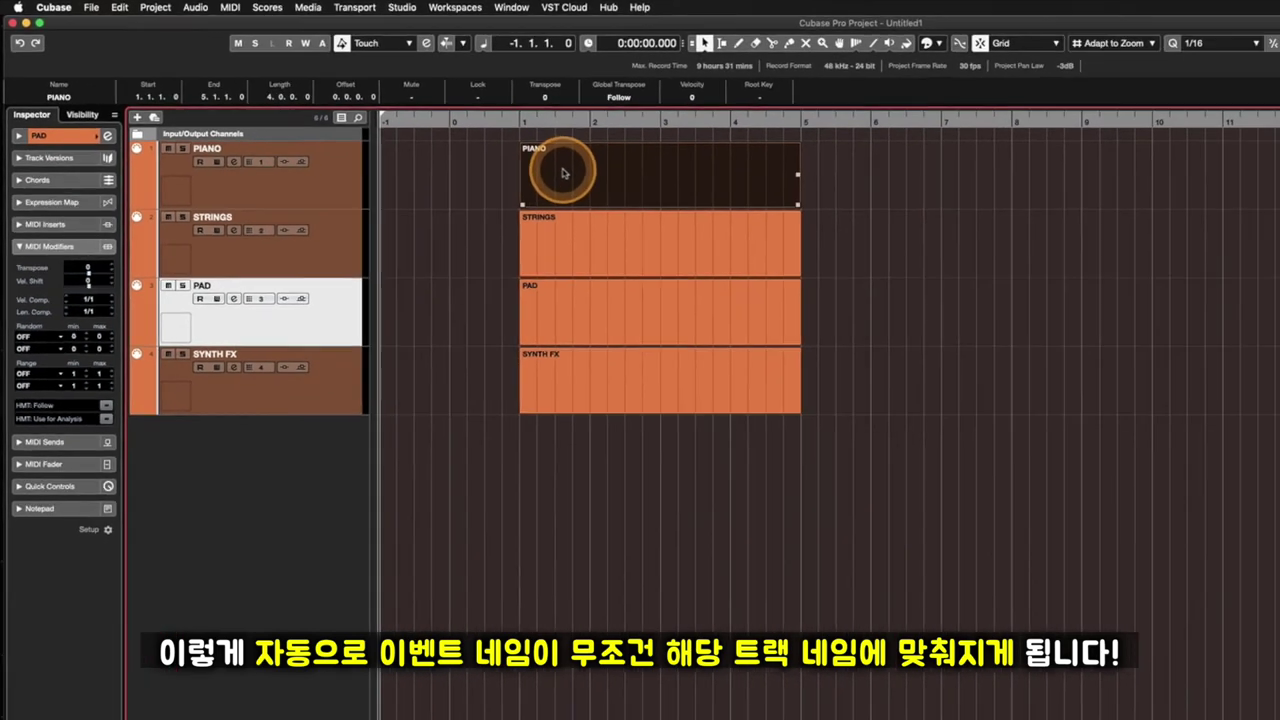
drag(563, 173, 996, 294)
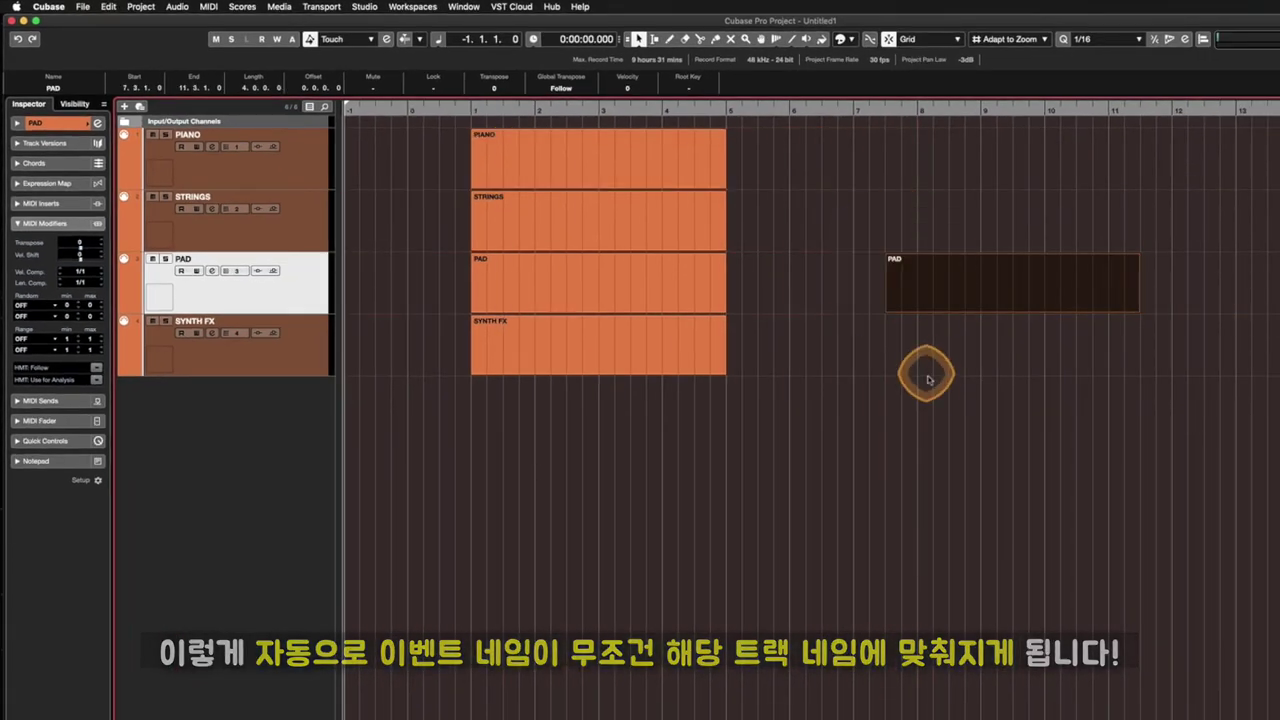
click(503, 286)
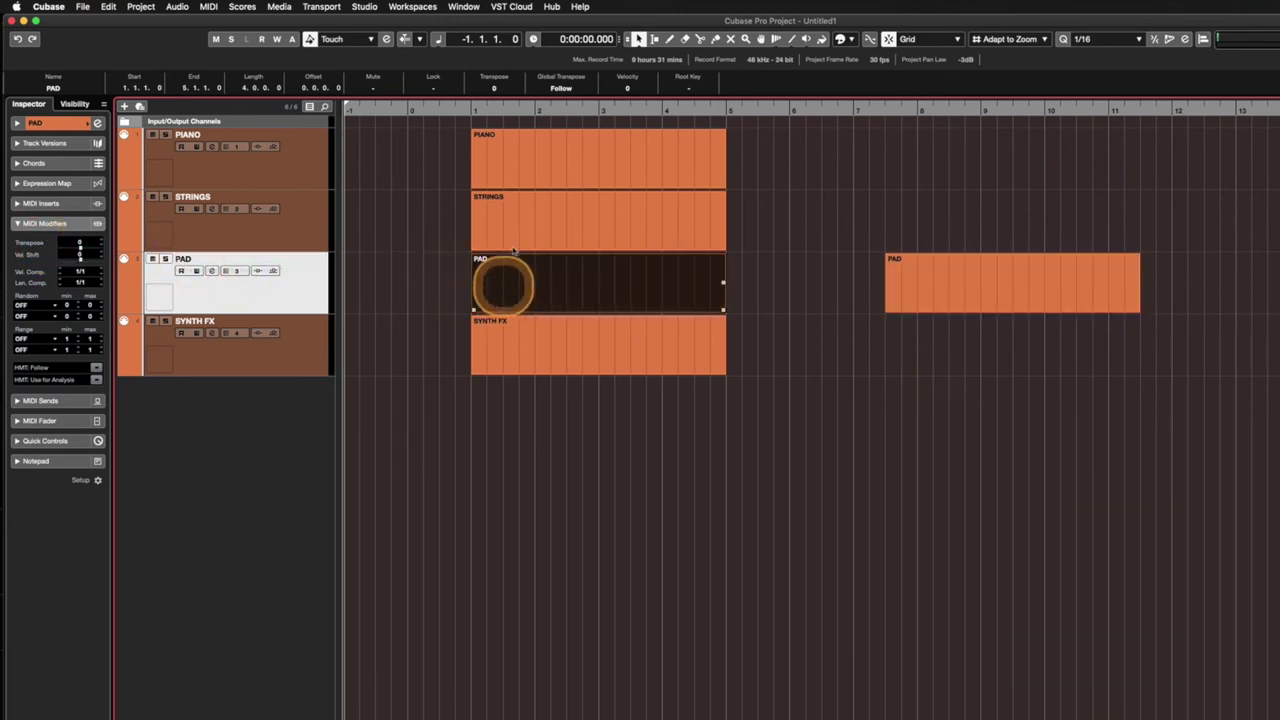
click(863, 379)
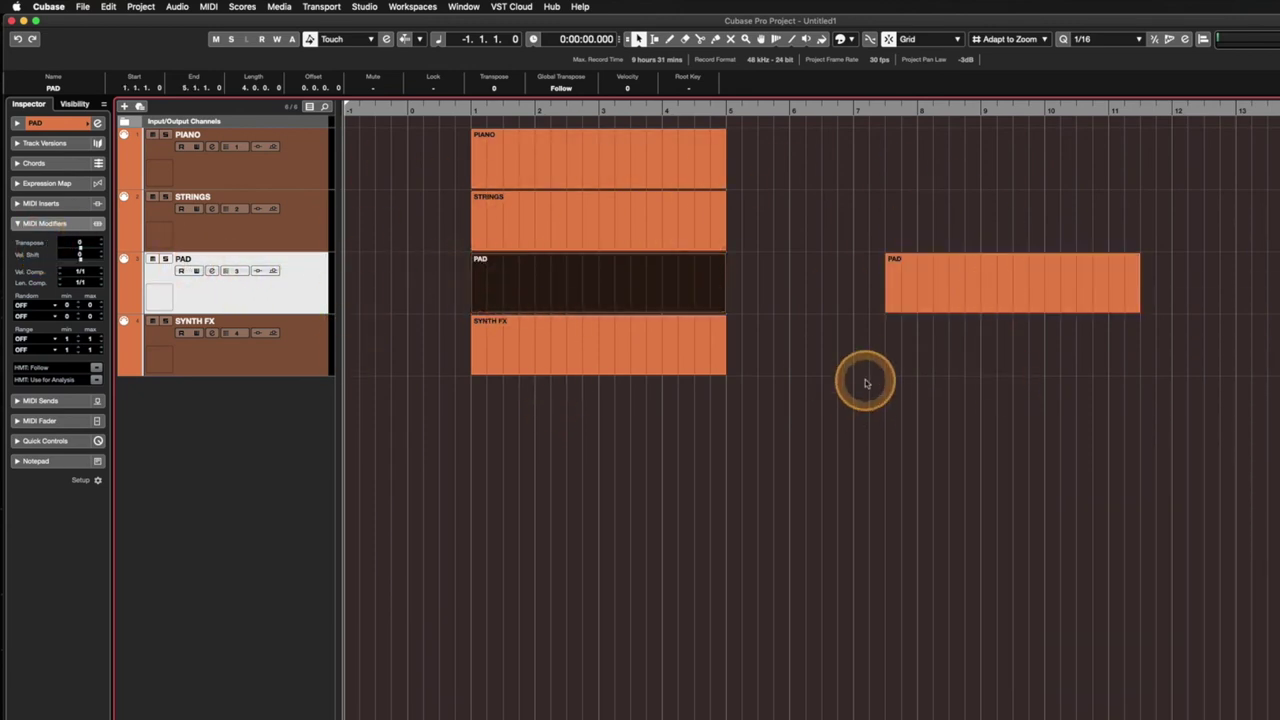
click(313, 286)
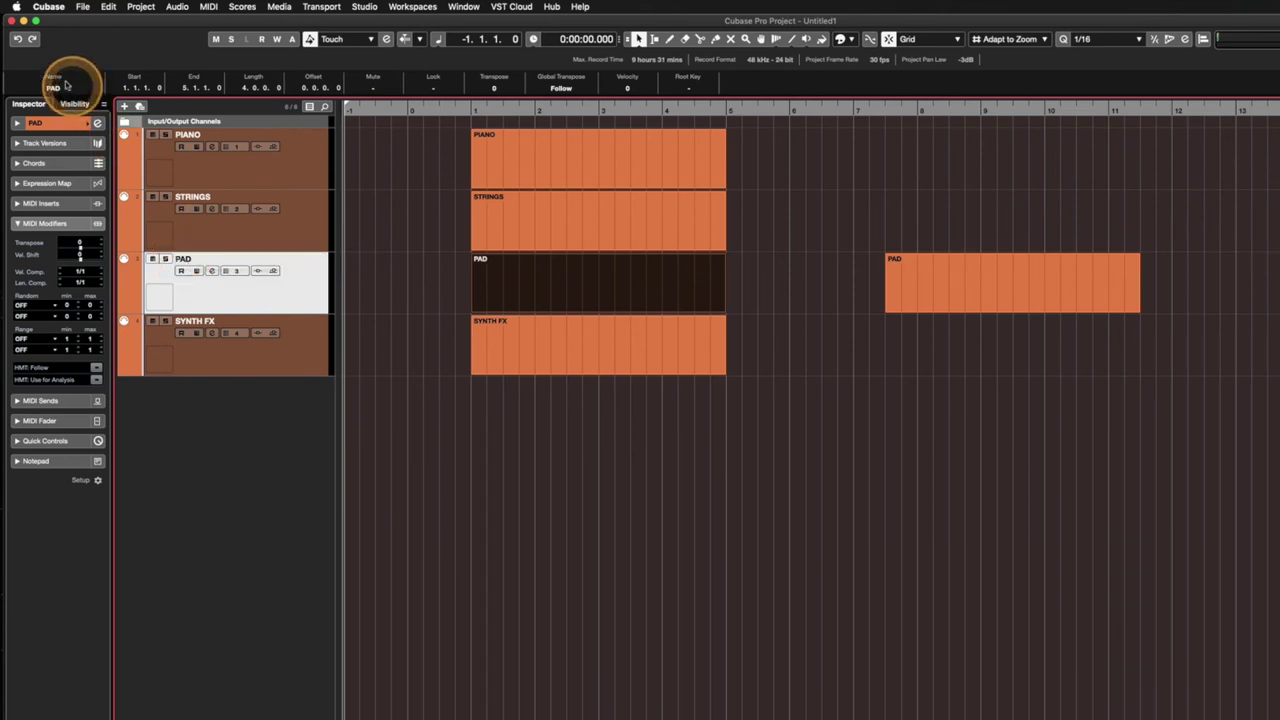
double_click(201, 259)
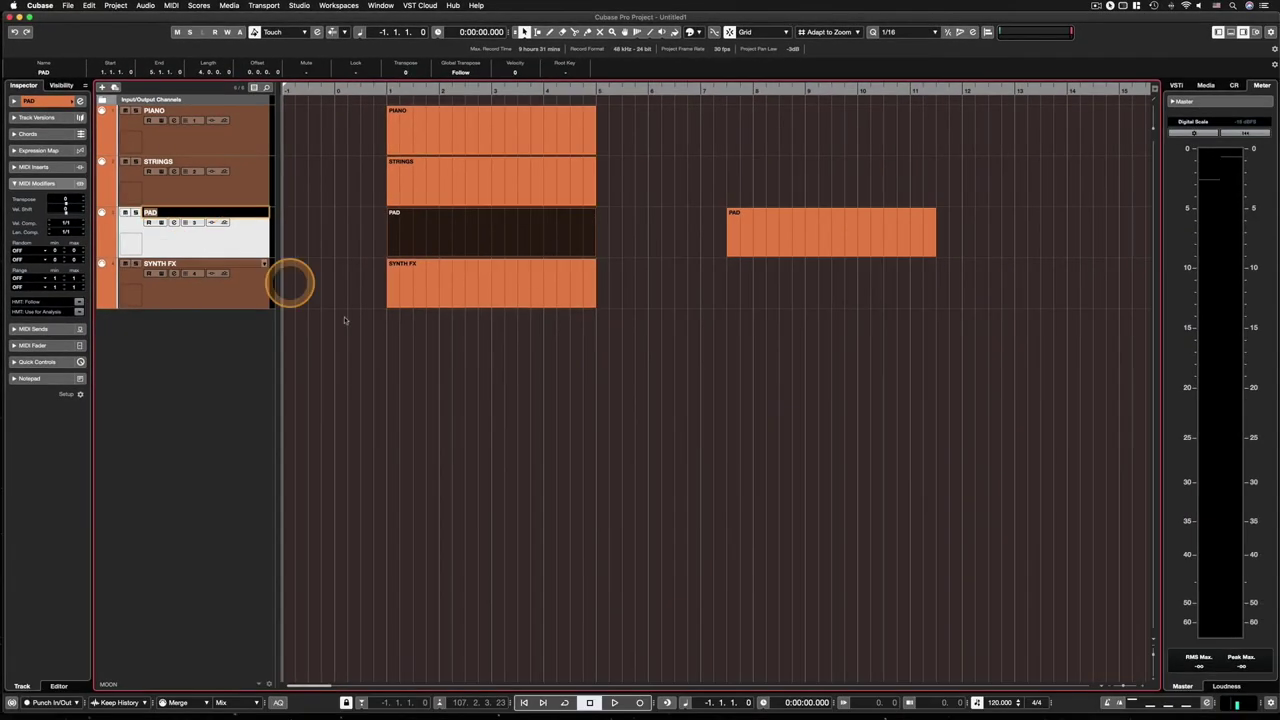
click(519, 429)
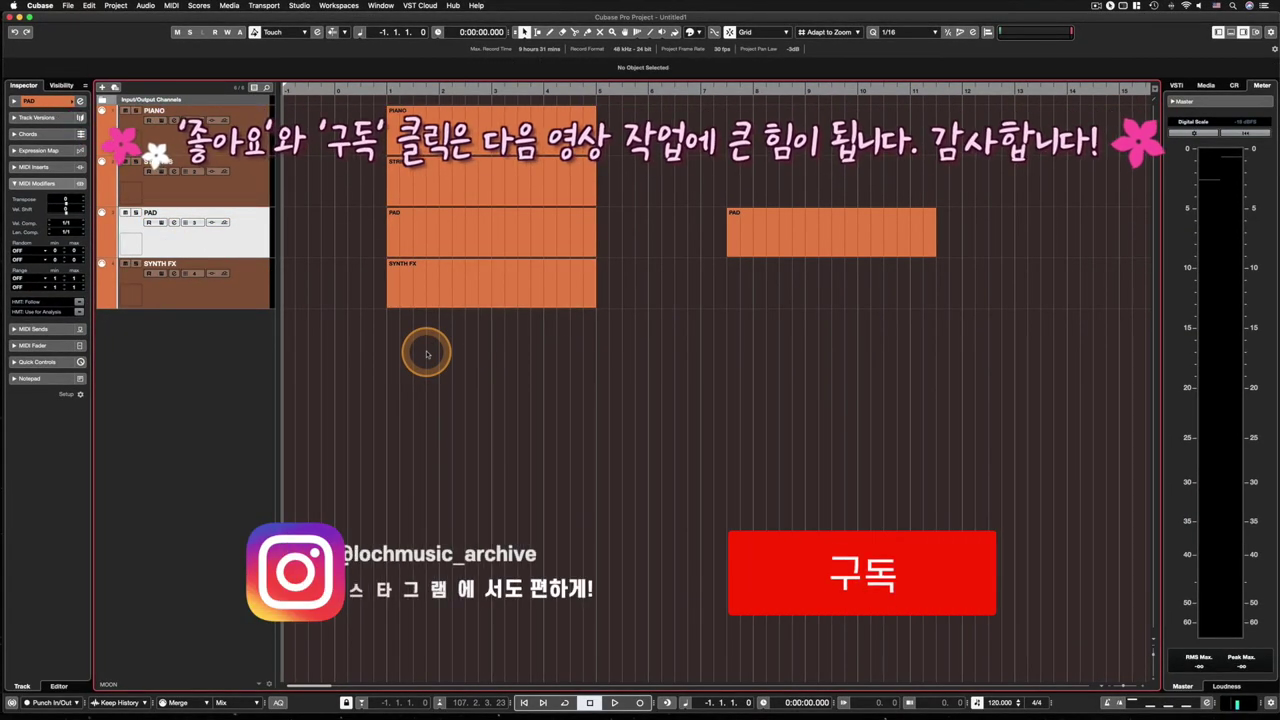